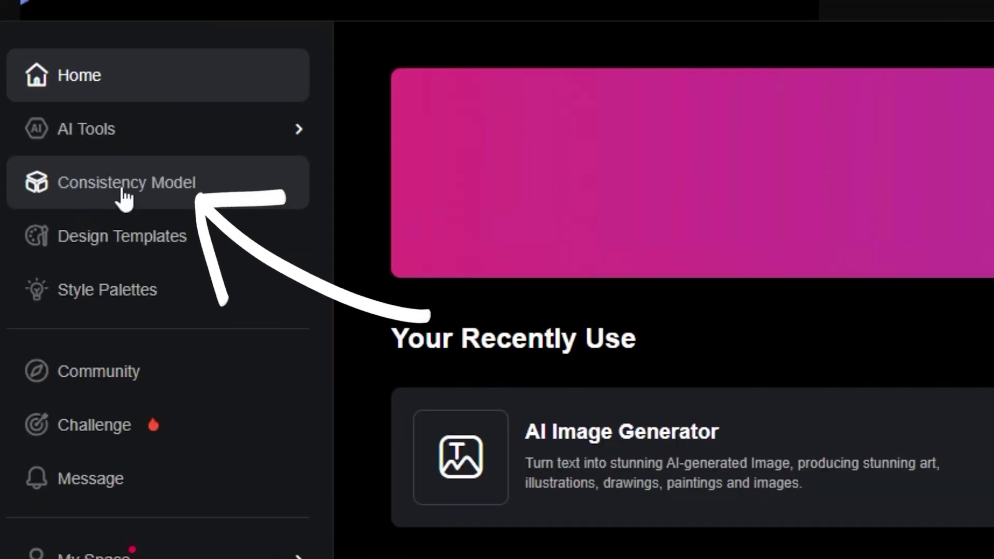
# Step: Open the Consistency Model section and scroll through the Model Square architecture models
pyautogui.click(45, 126)
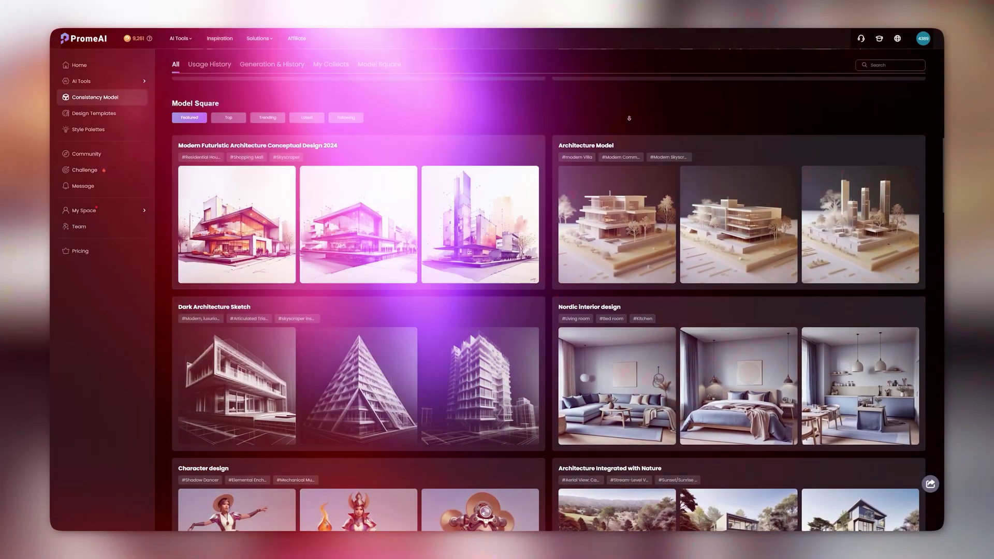
pyautogui.scroll(-1, 630, 118)
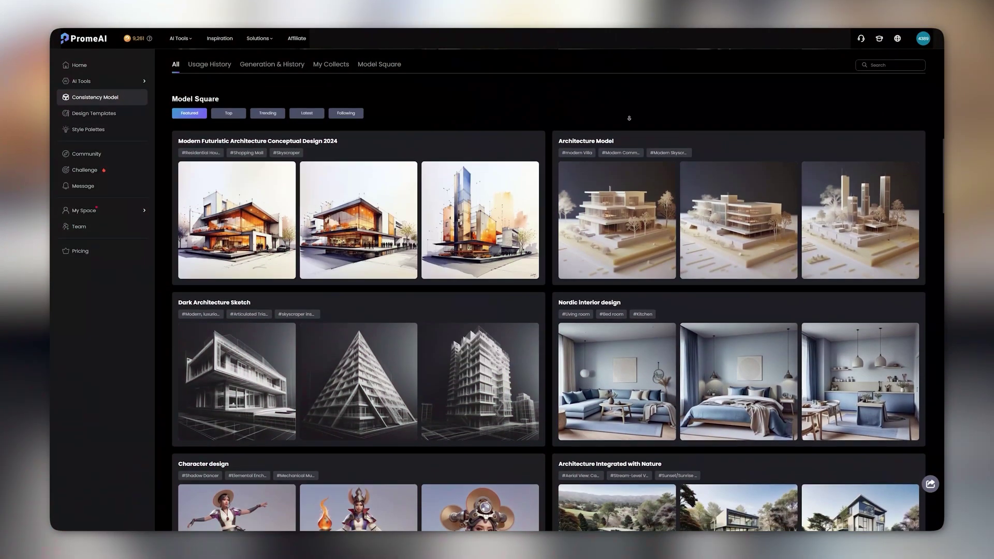
pyautogui.scroll(-1, 629, 118)
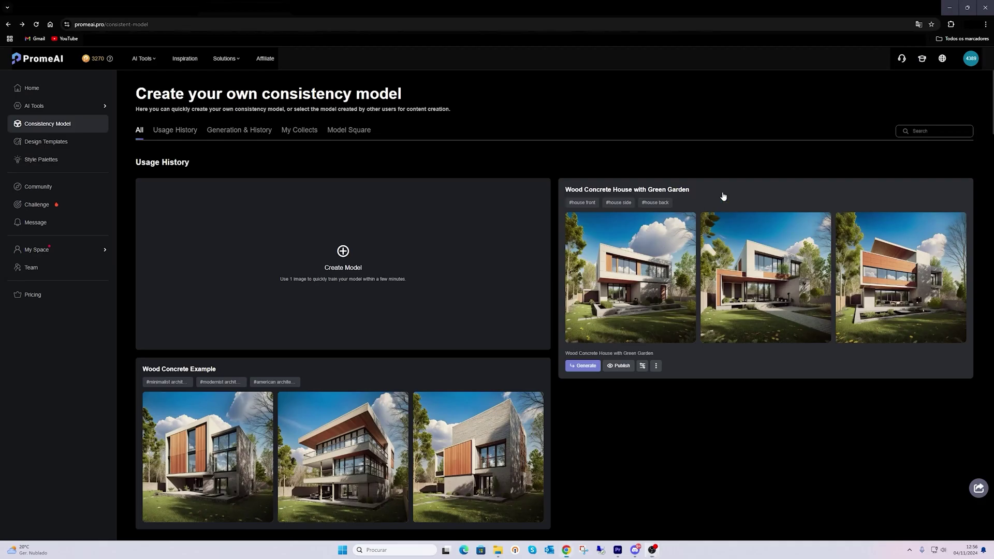
# Step: Create a new consistency model using the wood-fronted modern house photo as style reference
pyautogui.click(722, 195)
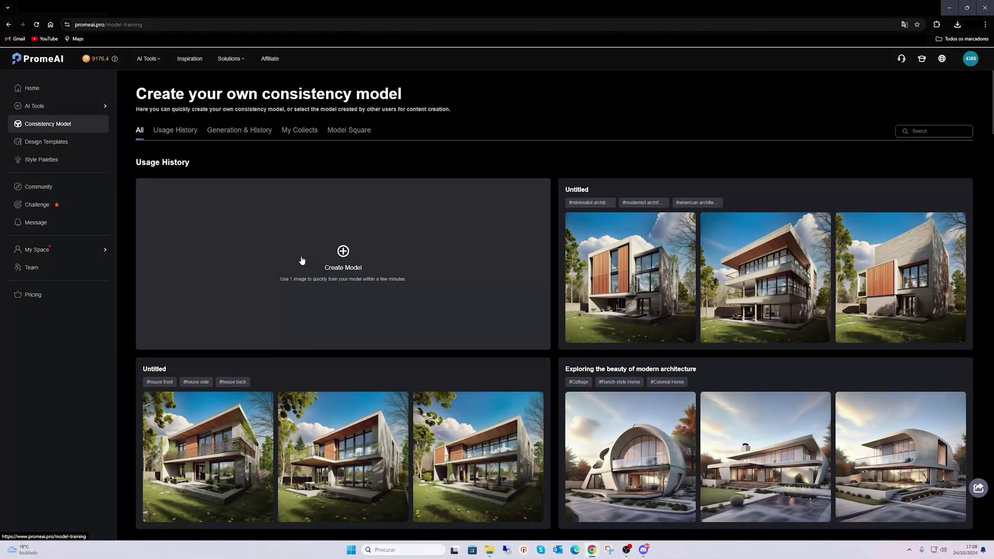
pyautogui.click(302, 260)
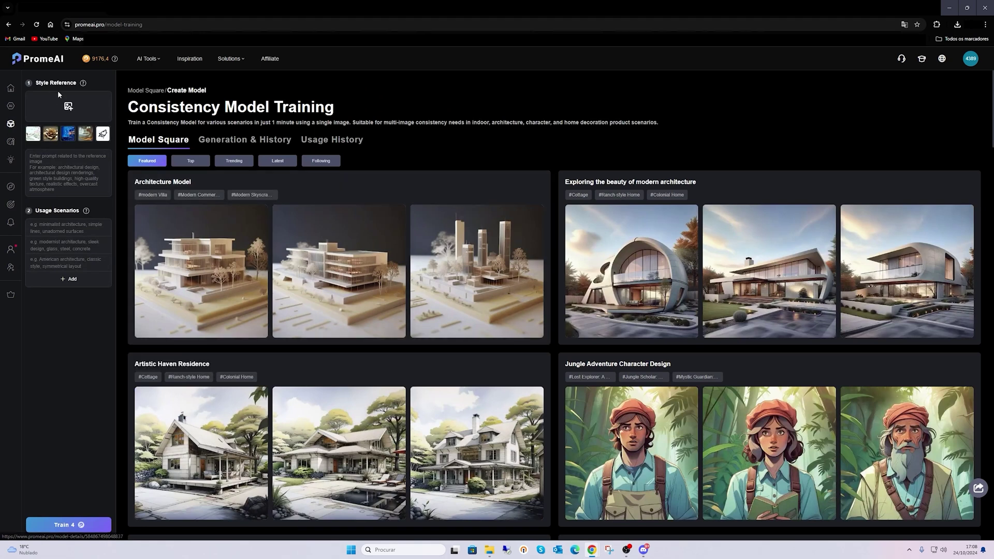
pyautogui.click(65, 106)
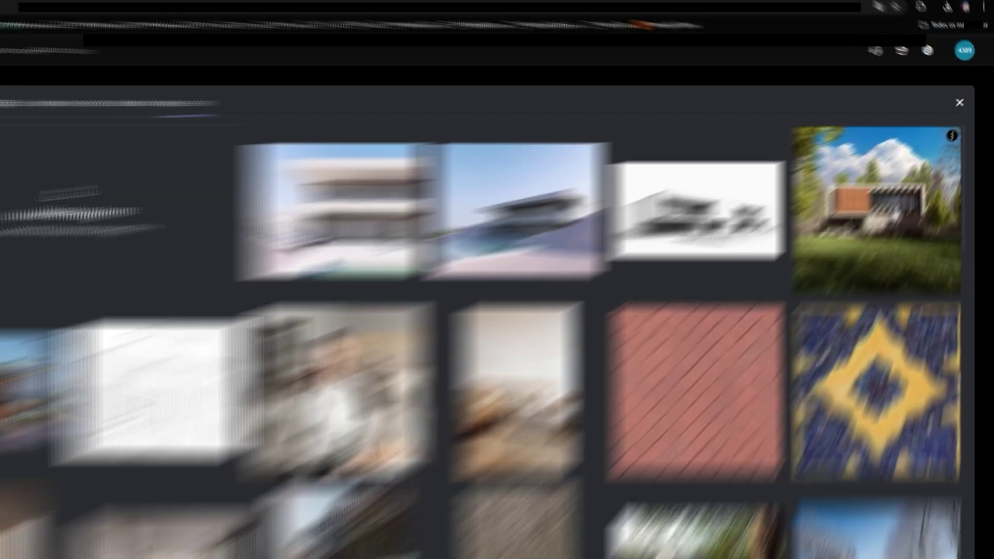
pyautogui.click(899, 167)
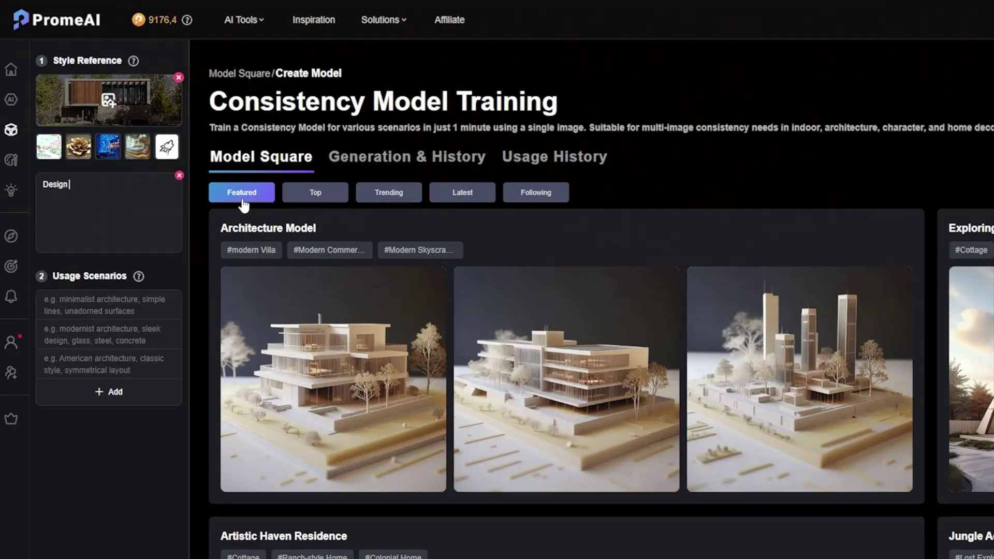
# Step: Describe a modern house with clean minimalist lines and concrete structure in the style prompt
pyautogui.write('a modern house with cle')
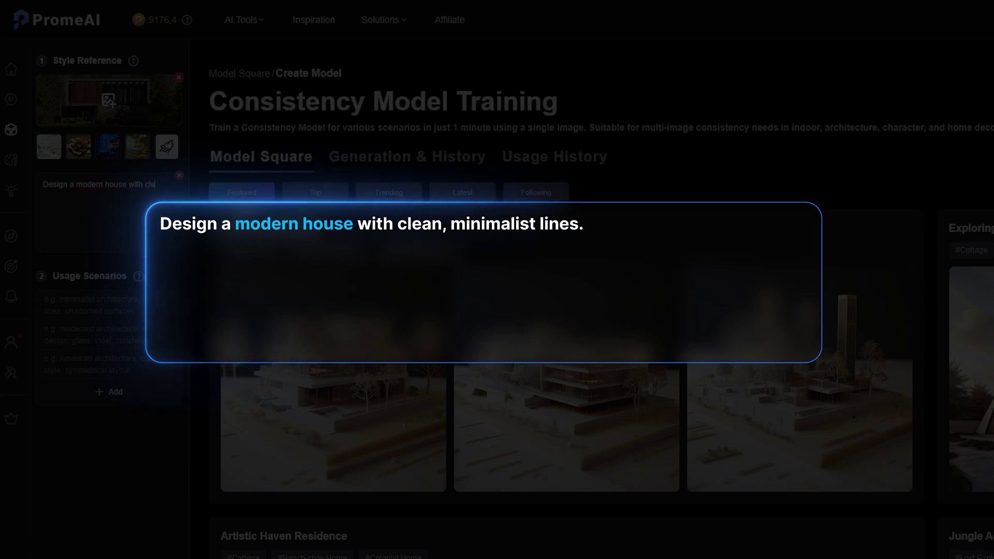
pyautogui.write('an minimal')
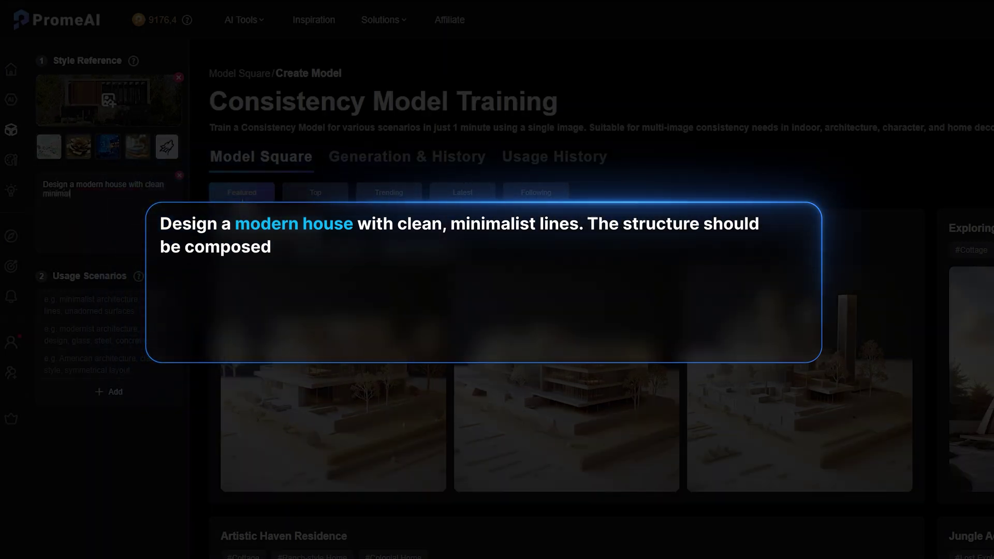
pyautogui.write('ist lines. T')
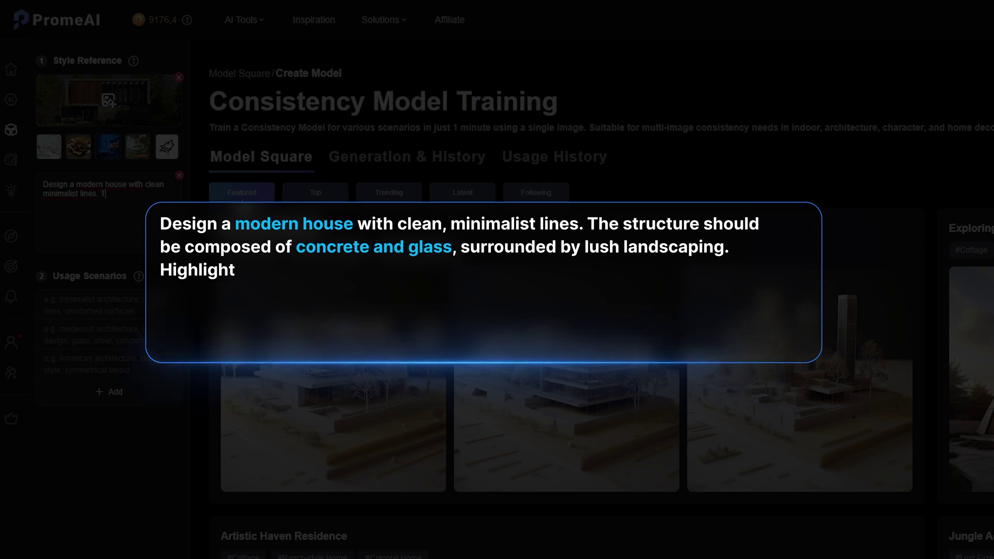
pyautogui.write('he st')
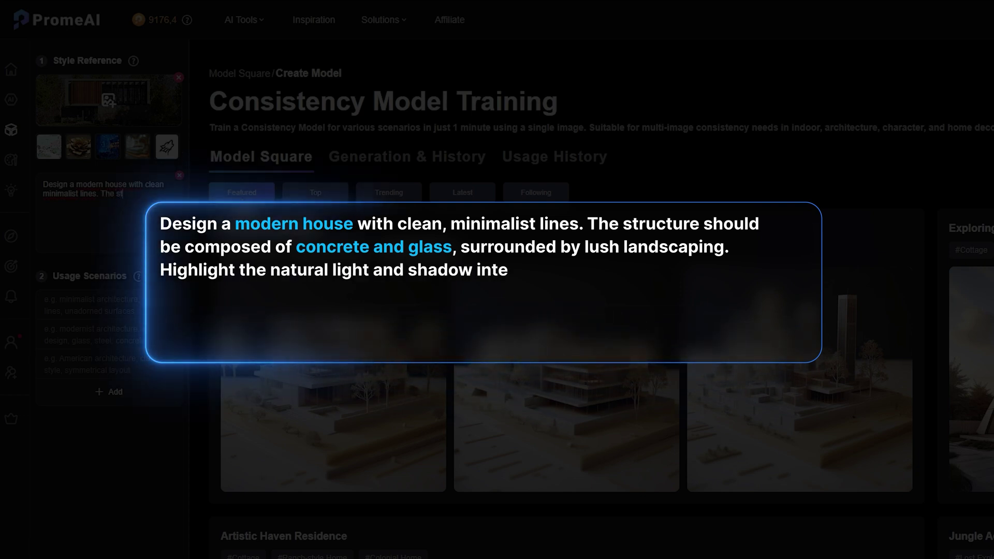
pyautogui.write('ruc')
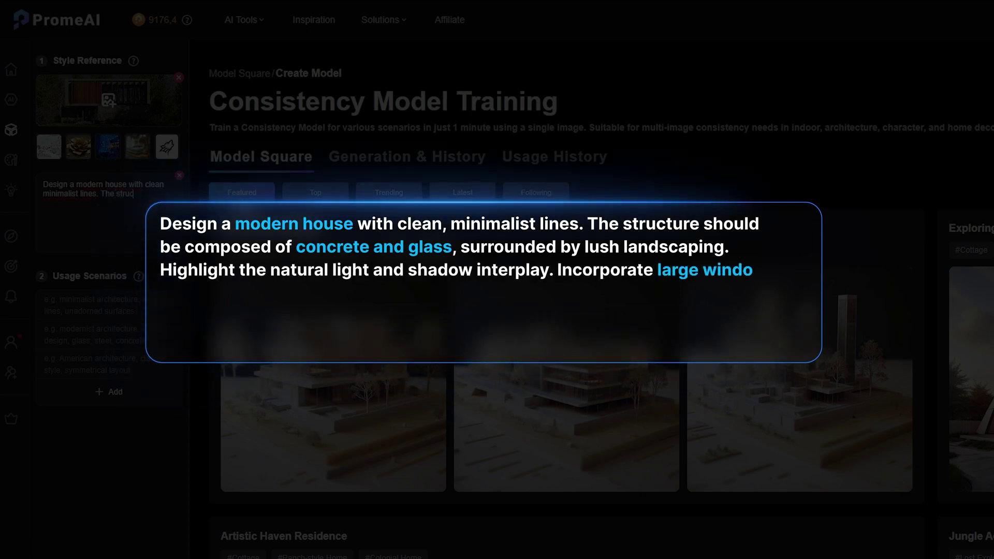
pyautogui.write('ture')
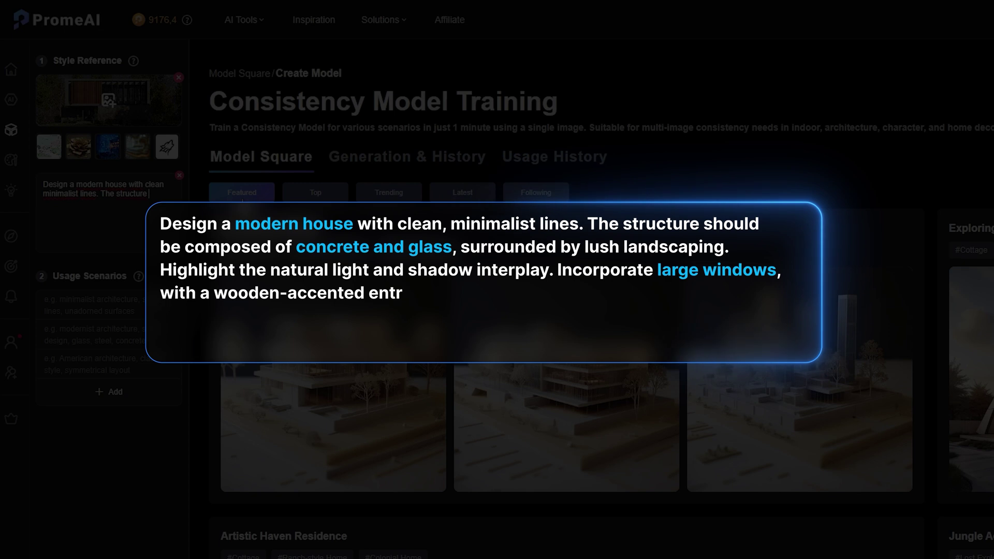
pyautogui.write(' should')
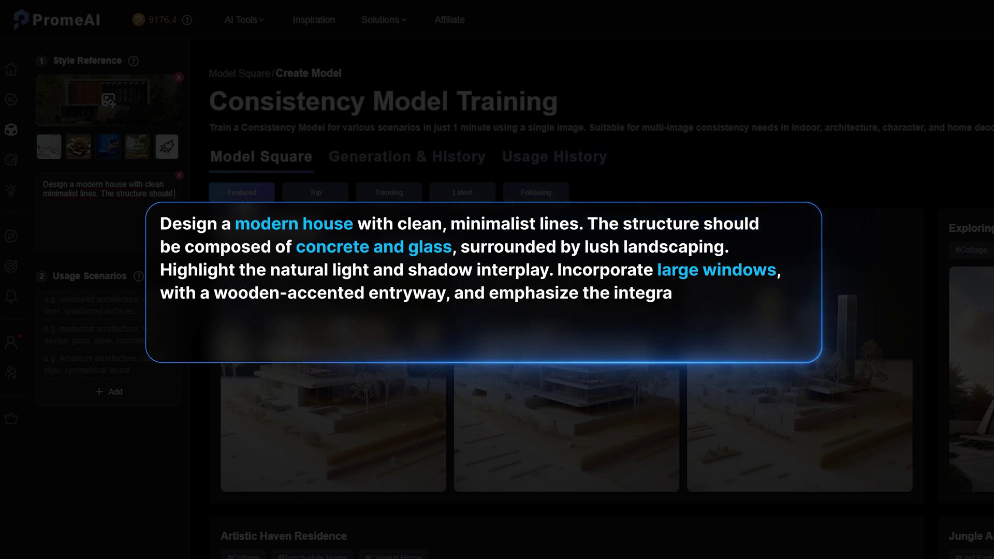
pyautogui.write(' be composed of con')
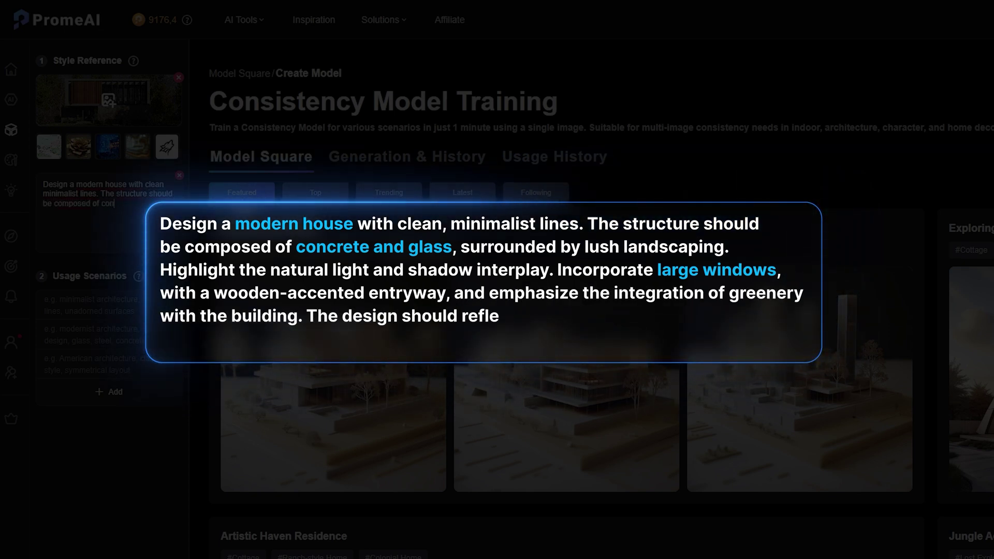
pyautogui.write('crete and')
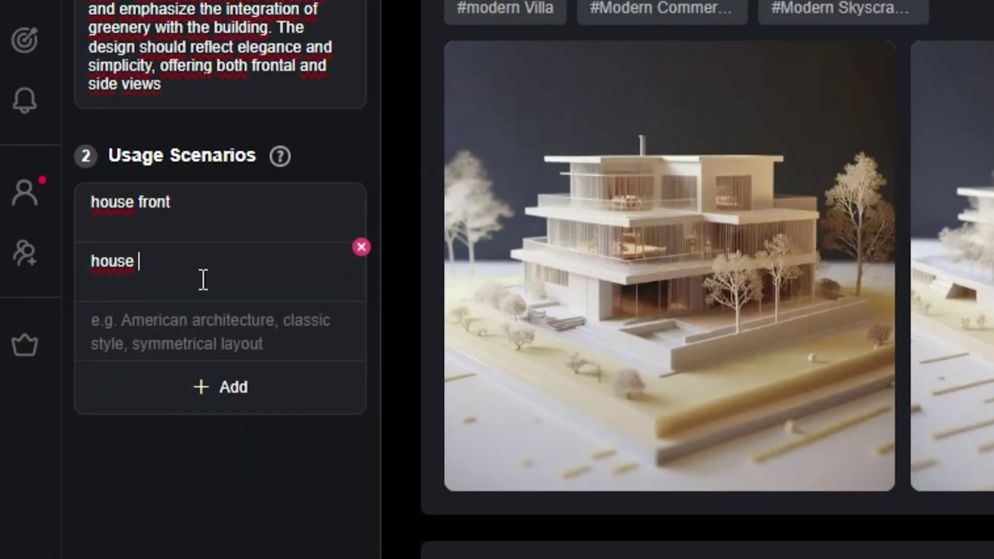
# Step: Enter 'house back' as the third usage scenario
pyautogui.click(269, 328)
pyautogui.write('house back')
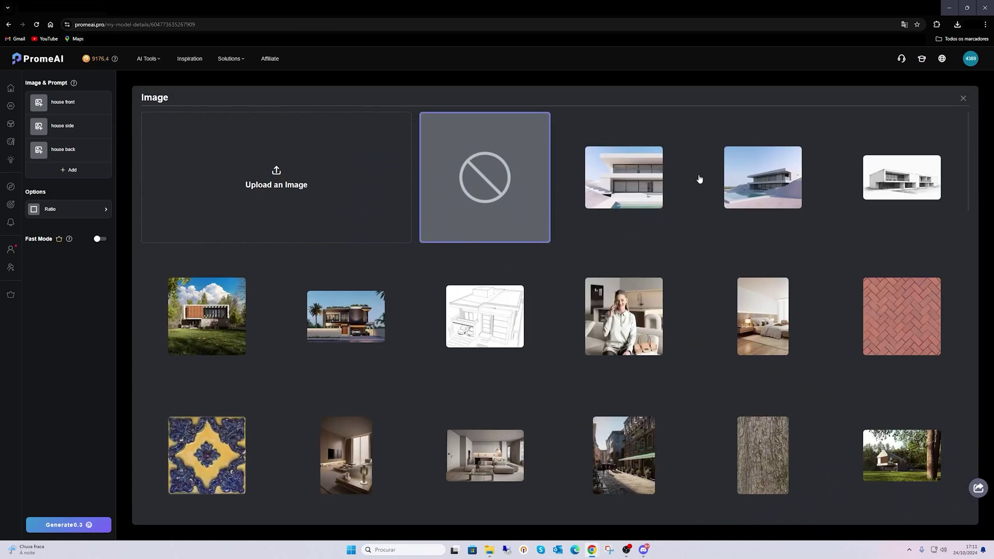
# Step: Upload a house render file, then compare the result full-screen, revealing most of the After image
pyautogui.click(294, 173)
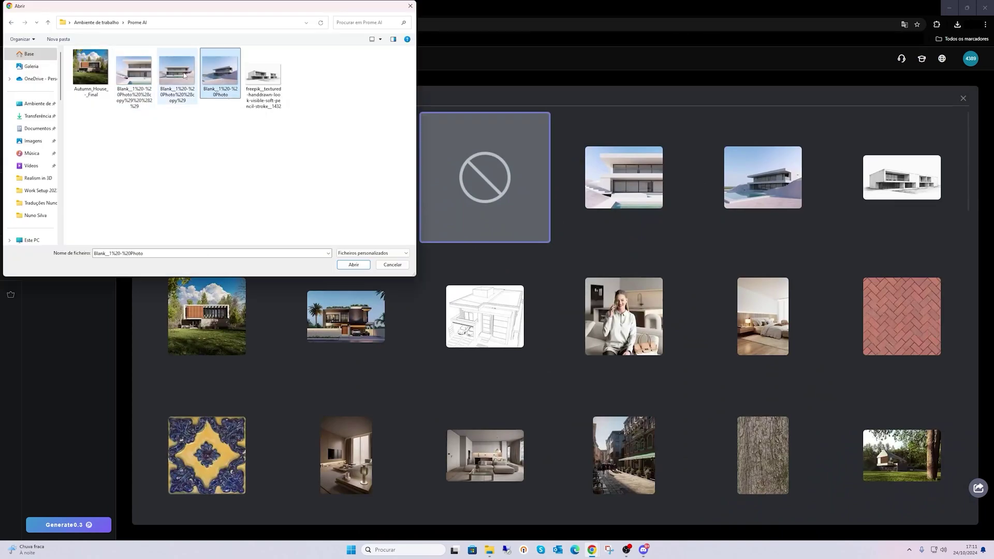
pyautogui.click(353, 264)
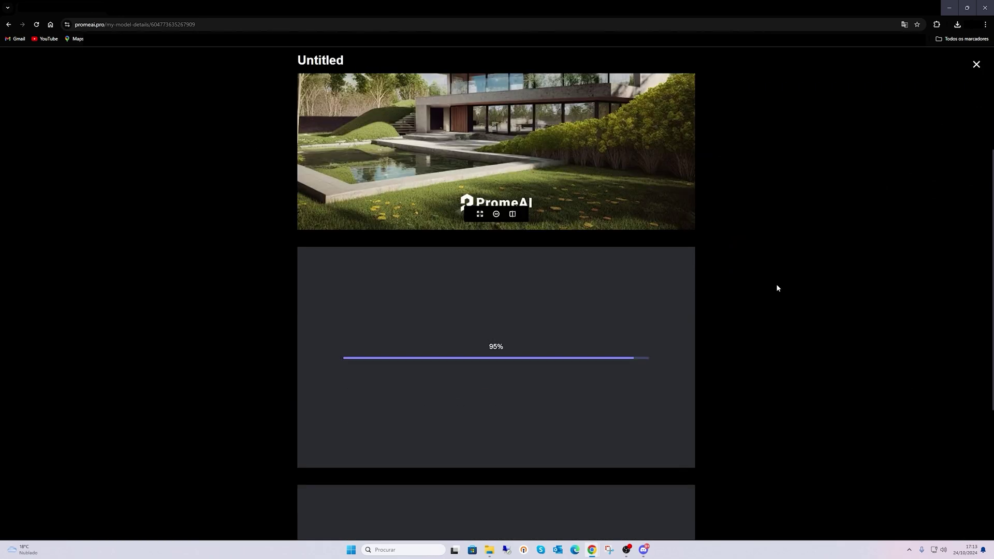
pyautogui.click(480, 214)
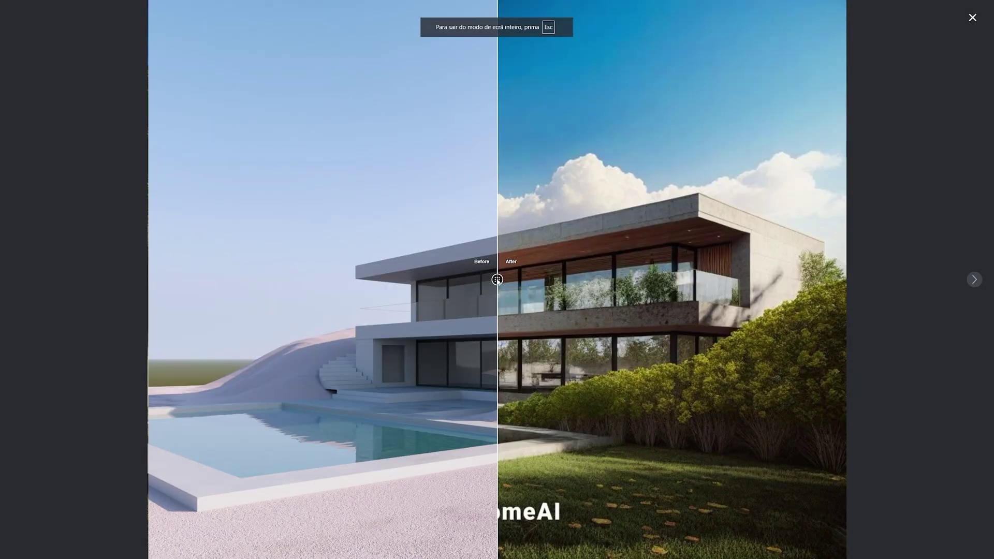
pyautogui.moveTo(497, 281); pyautogui.dragTo(348, 330)
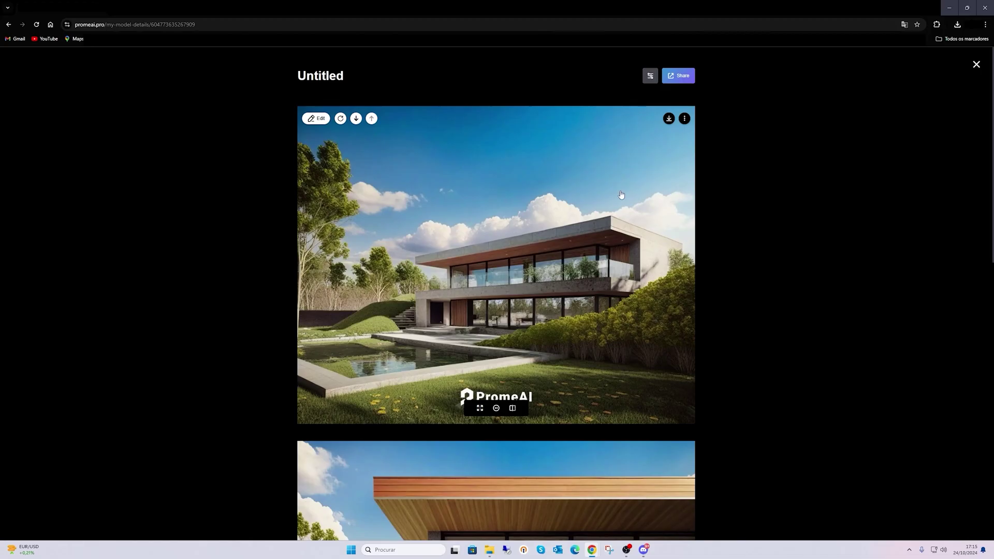
# Step: Upscale the render with HD Upscaler and compare the upscaled result full-screen against the original
pyautogui.click(669, 118)
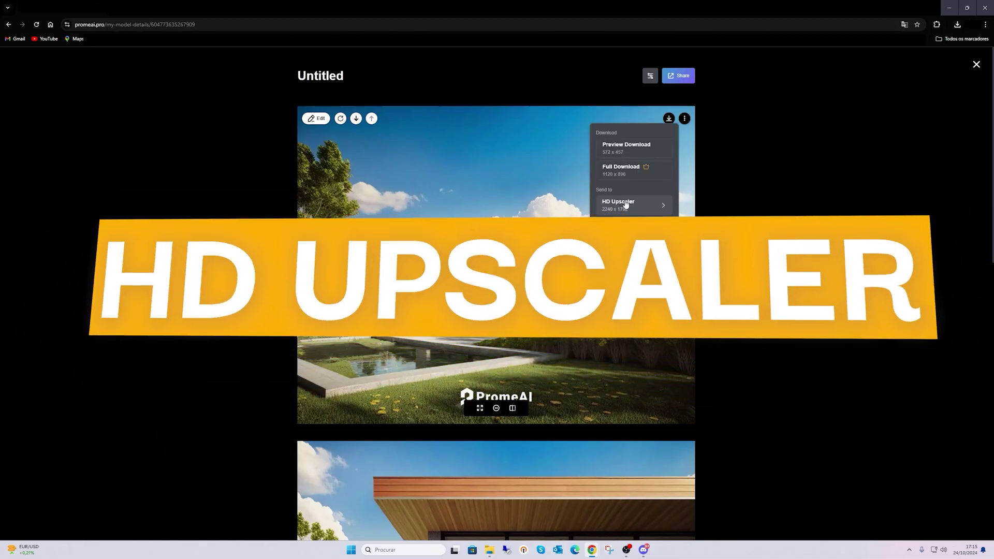
pyautogui.click(626, 205)
pyautogui.click(80, 526)
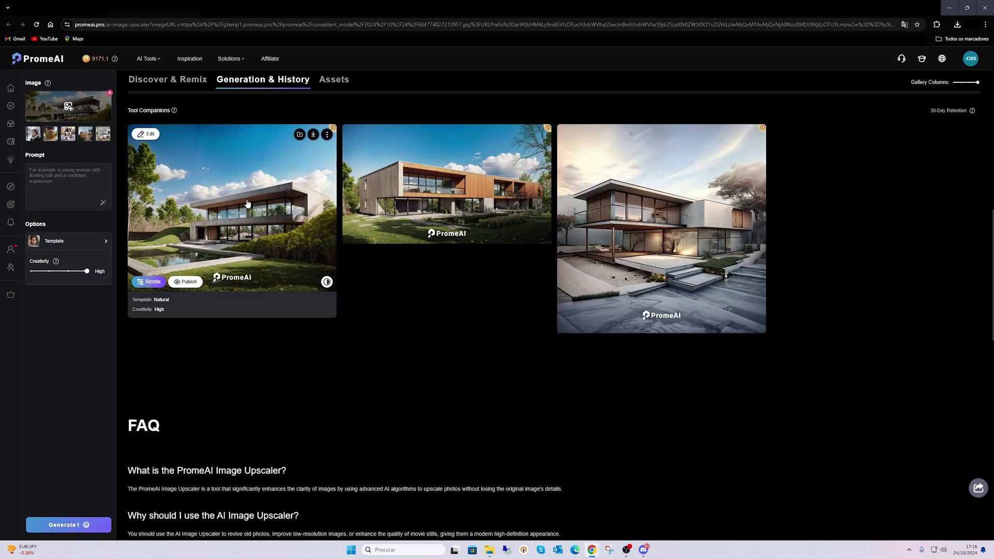
pyautogui.click(247, 203)
pyautogui.moveTo(494, 294); pyautogui.dragTo(452, 305)
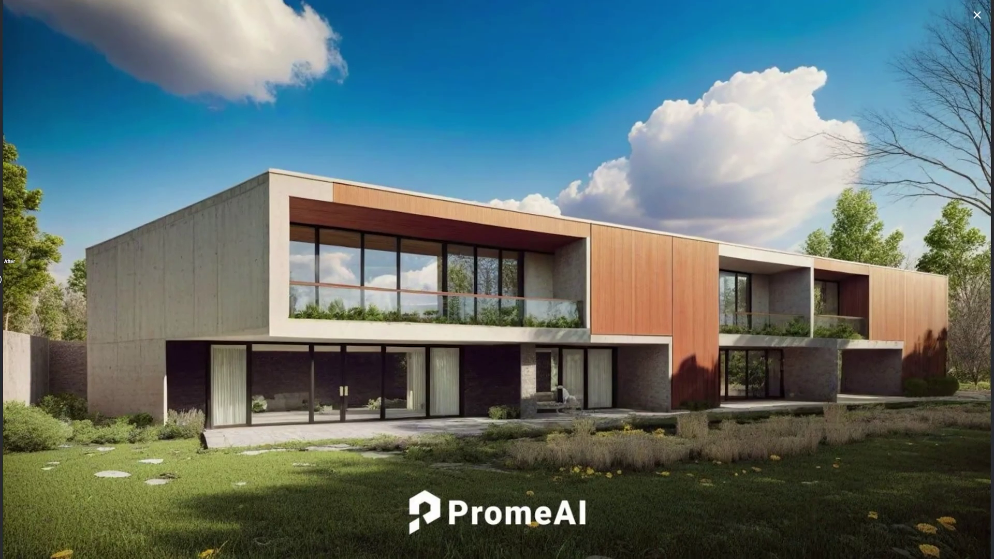
pyautogui.moveTo(13, 236)
pyautogui.mouseDown()
pyautogui.moveTo(362, 210)
pyautogui.moveTo(990, 210)
pyautogui.moveTo(97, 204)
pyautogui.mouseUp()
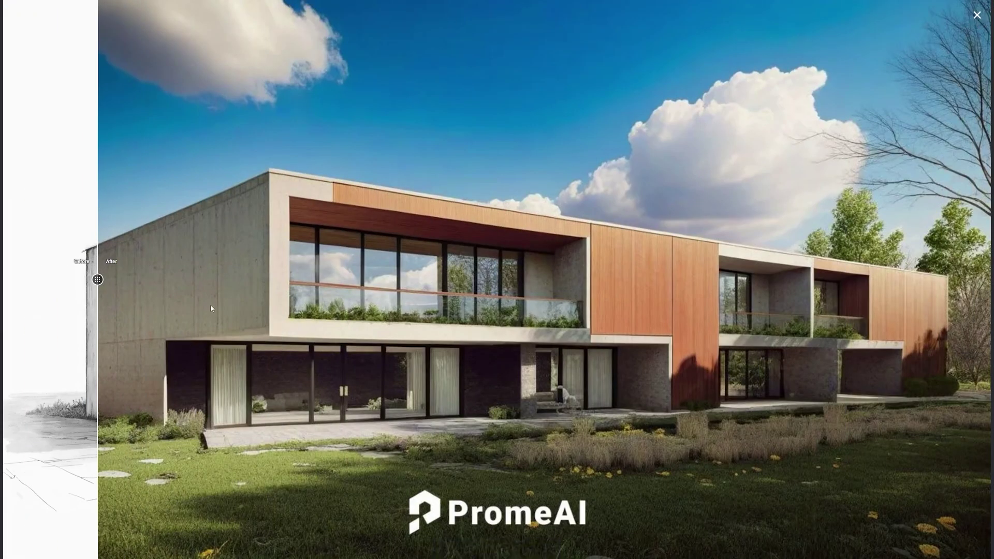
pyautogui.moveTo(98, 280); pyautogui.dragTo(1, 280)
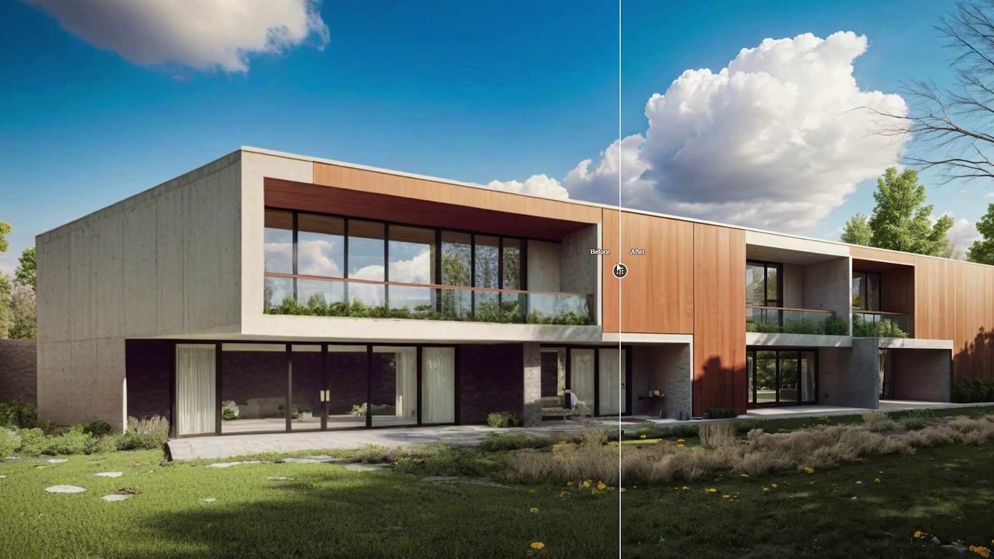
pyautogui.moveTo(568, 264); pyautogui.dragTo(5, 248)
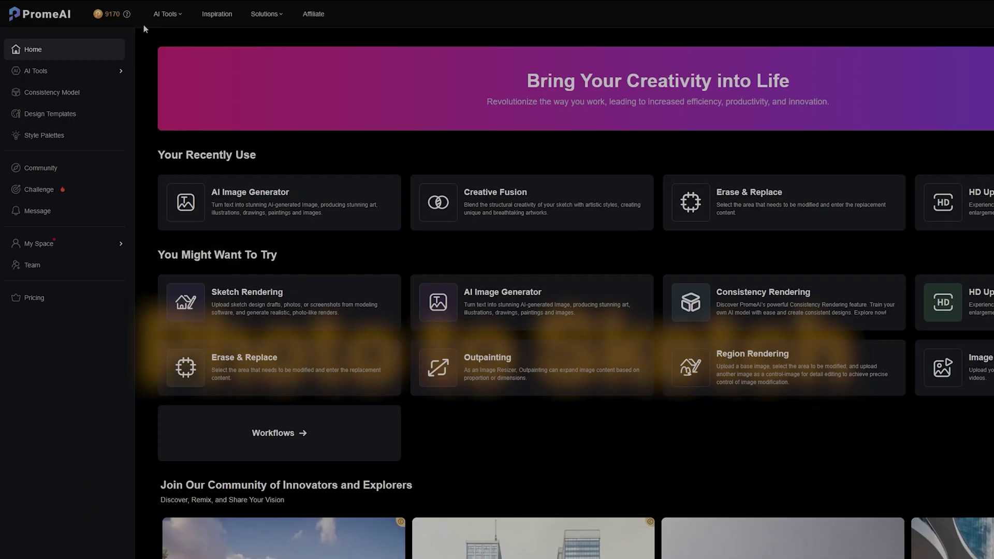
# Step: Open the Photo to Sketch tool from AI Tools workflows
pyautogui.moveTo(166, 21)
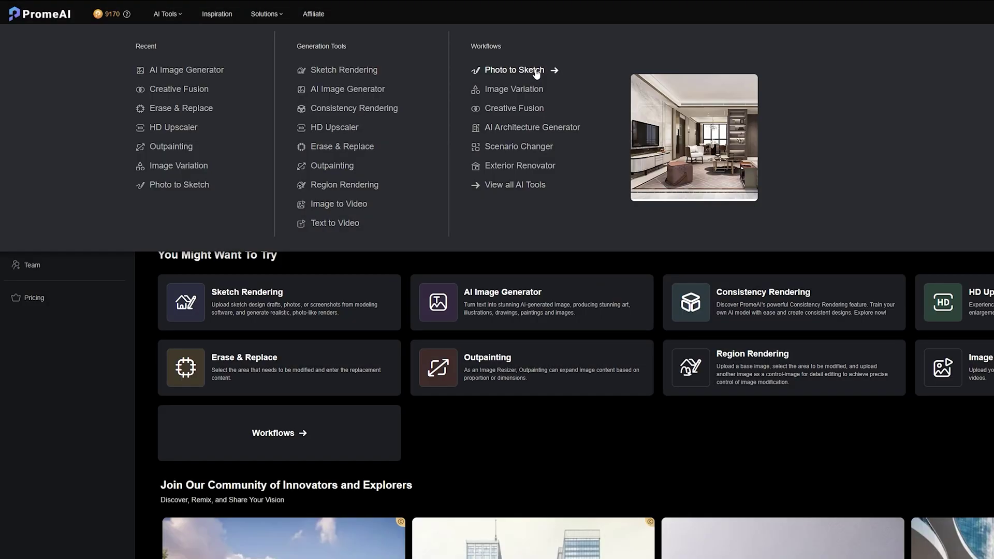
pyautogui.click(533, 70)
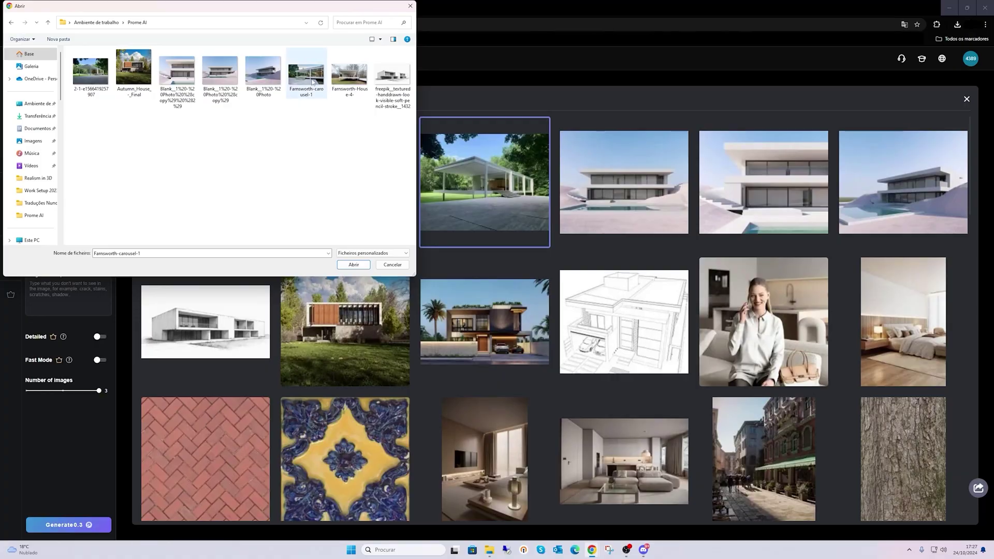
# Step: Load the Farnsworth photo and choose the Design Sketch Detailed Outline style with Precise mode
pyautogui.click(354, 265)
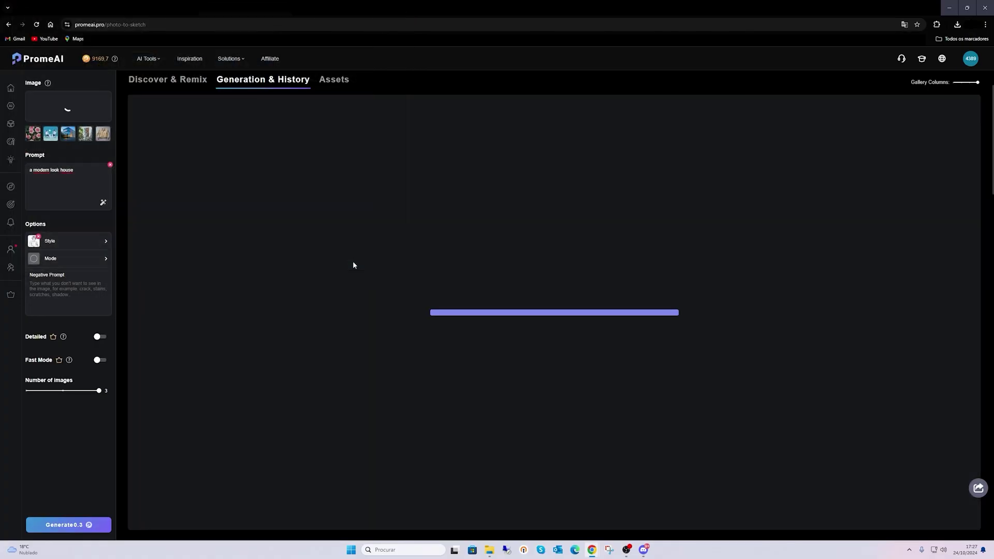
pyautogui.click(86, 244)
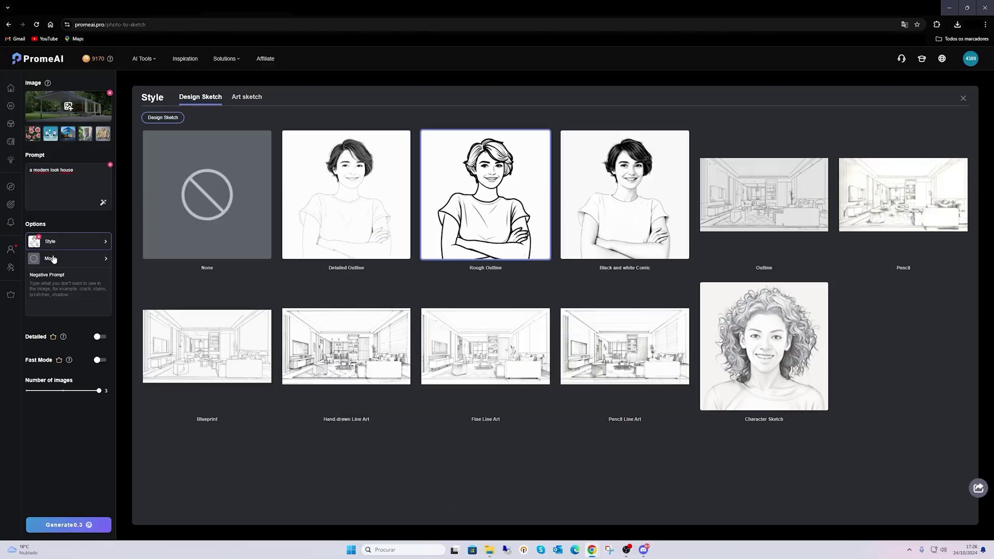
pyautogui.click(53, 258)
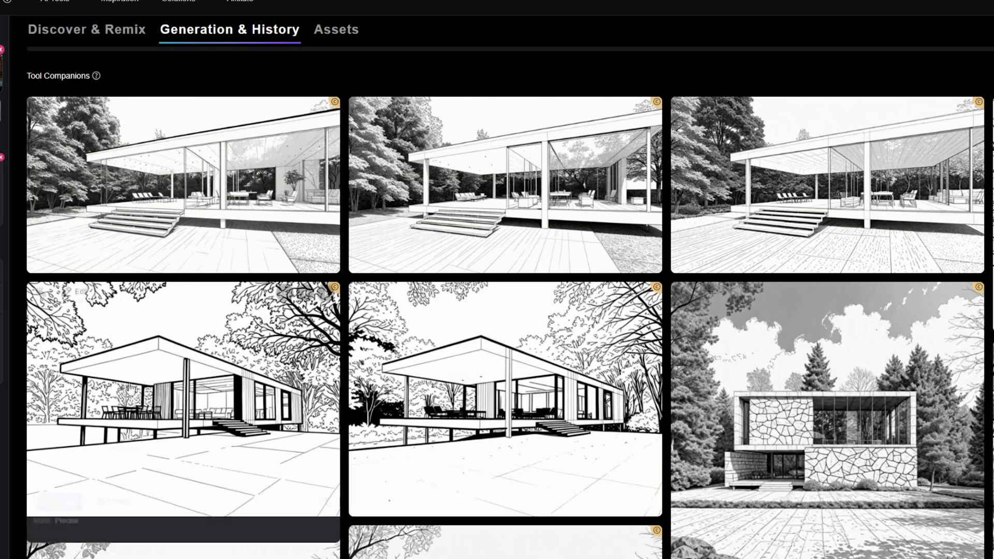
pyautogui.moveTo(533, 203)
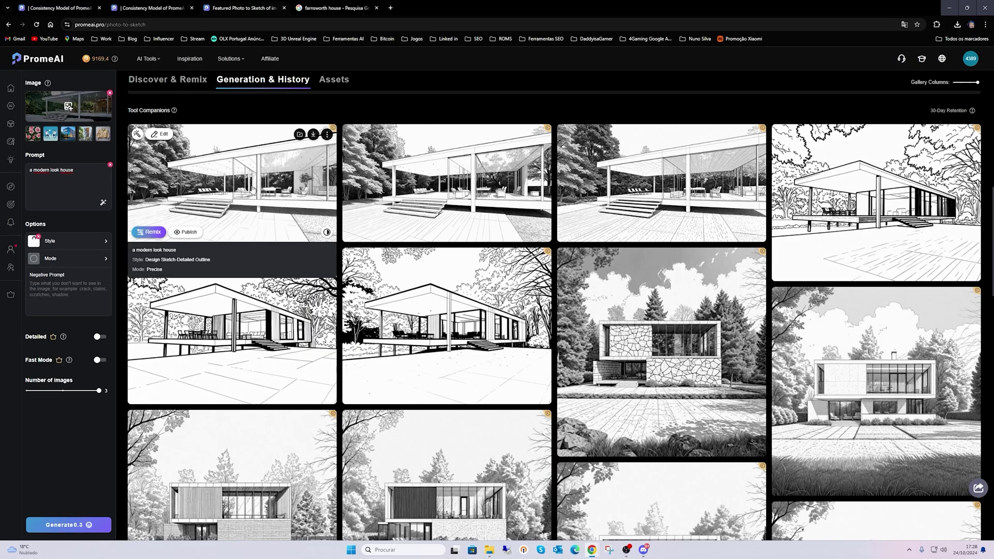
# Step: Render the first Farnsworth sketch with the trained house model and compare it full-screen
pyautogui.click(253, 189)
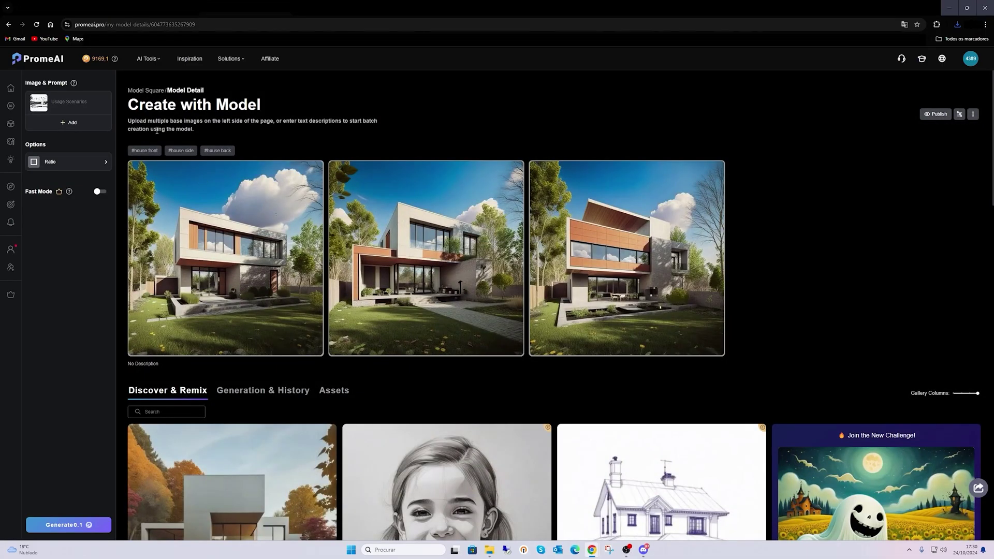
pyautogui.click(72, 525)
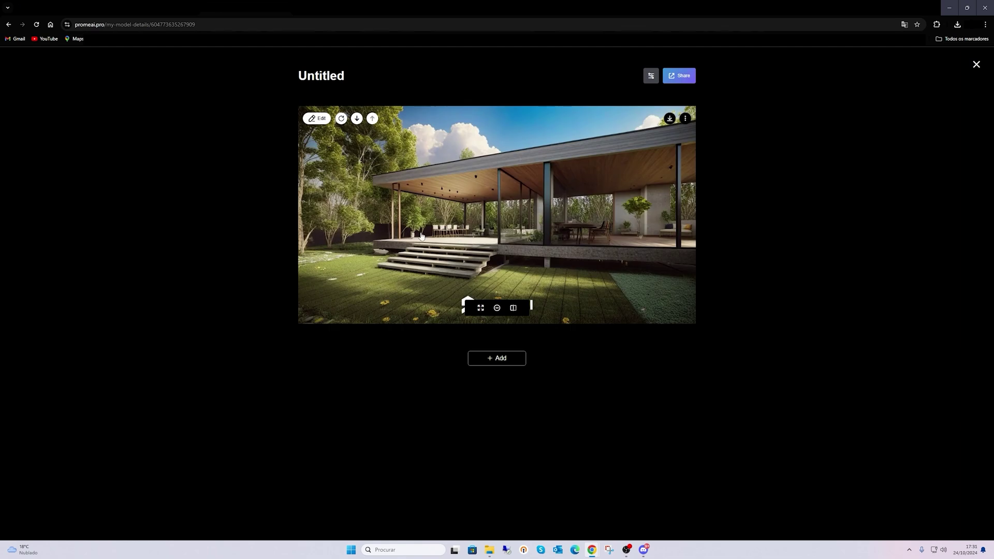
pyautogui.click(498, 309)
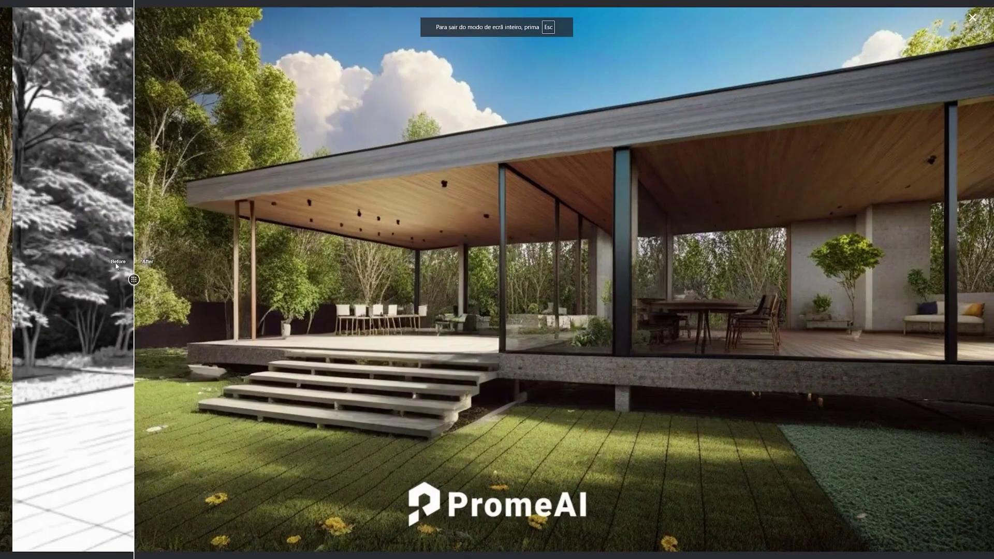